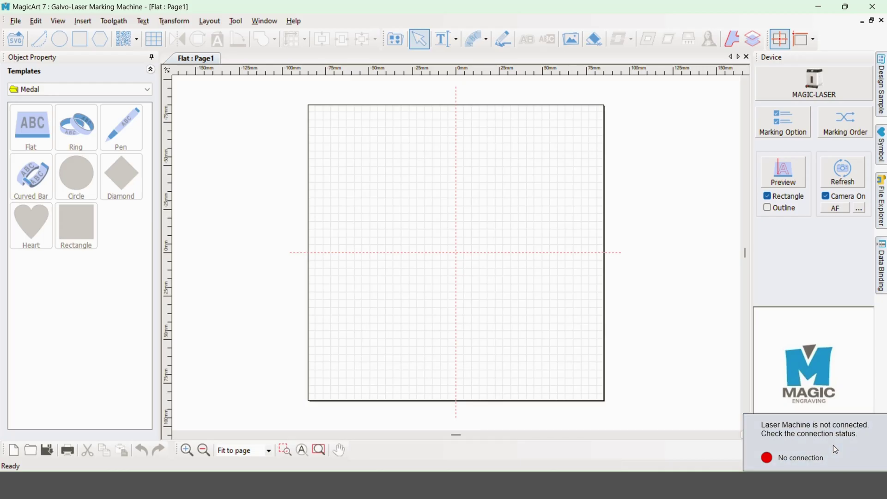
Open the saved design TTT$.dgn and select its TOOLS TECH TEAM logo.
{"action": "left_click", "coordinate": [16, 22]}
{"action": "left_click", "coordinate": [29, 46]}
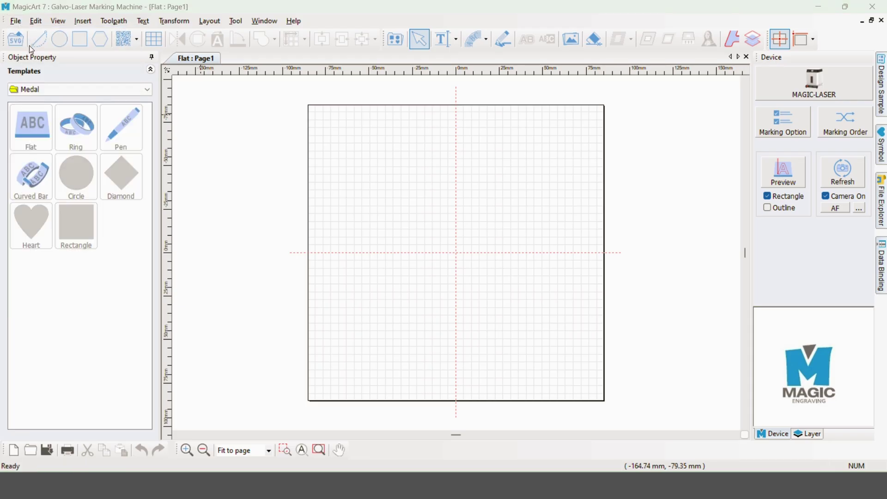
{"action": "double_click", "coordinate": [341, 223]}
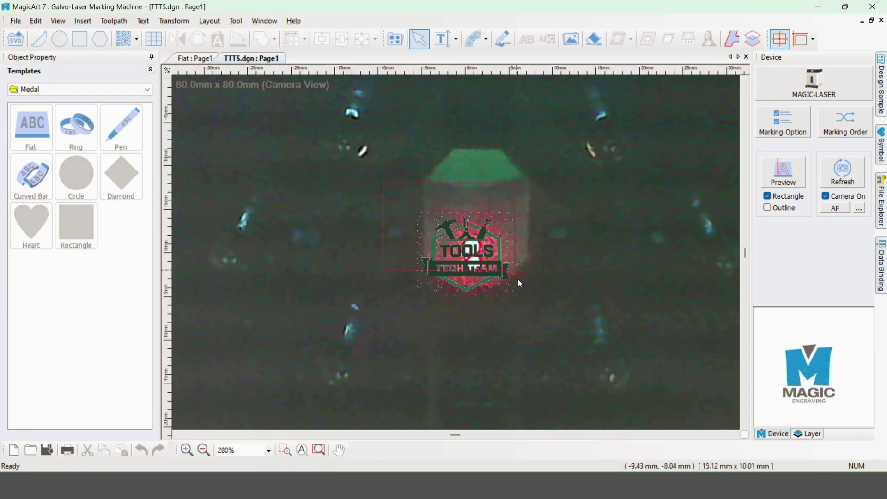
{"action": "left_click", "coordinate": [517, 279]}
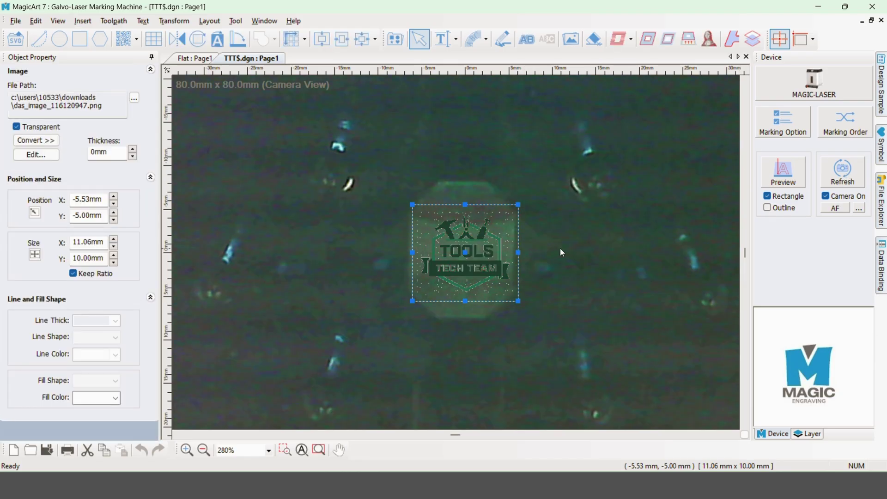
Zoom the view, then delete the 10.00 × 10.00 mm logo and undo the deletion.
{"action": "scroll", "coordinate": [550, 244], "scroll_direction": "down", "scroll_amount": 1}
{"action": "scroll", "coordinate": [597, 229], "scroll_direction": "down", "scroll_amount": 1}
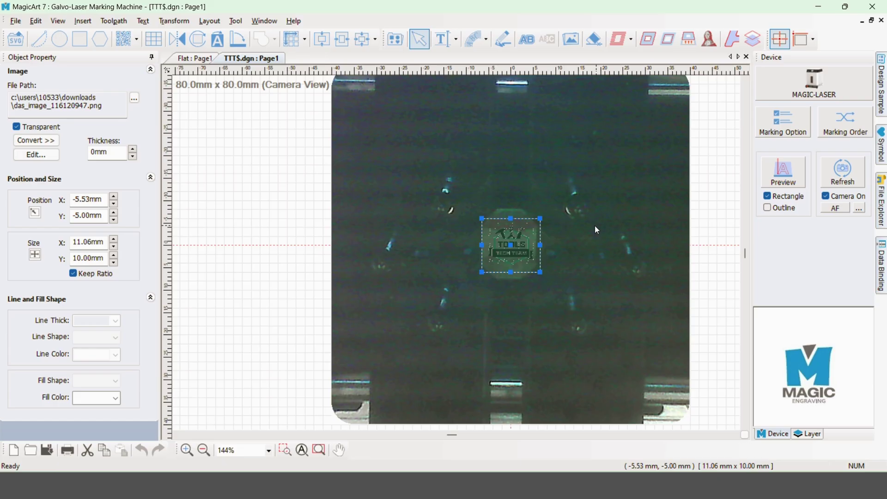
{"action": "scroll", "coordinate": [592, 226], "scroll_direction": "down", "scroll_amount": 1}
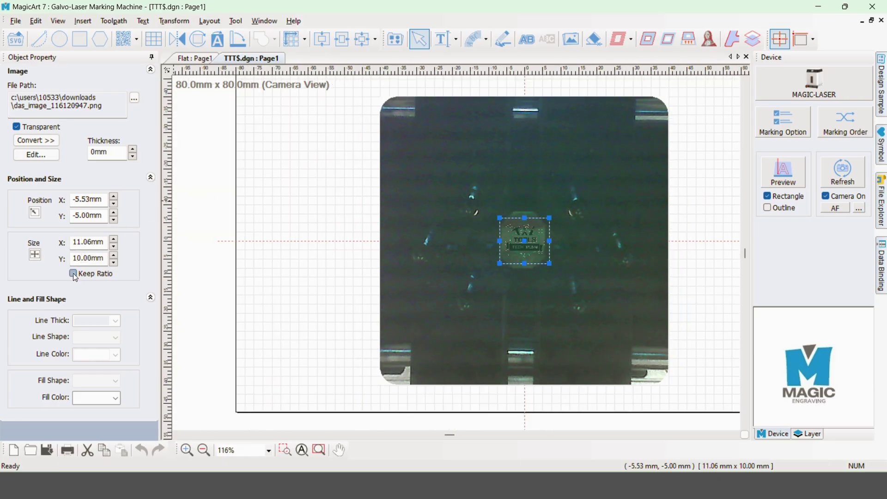
{"action": "key", "text": "Delete"}
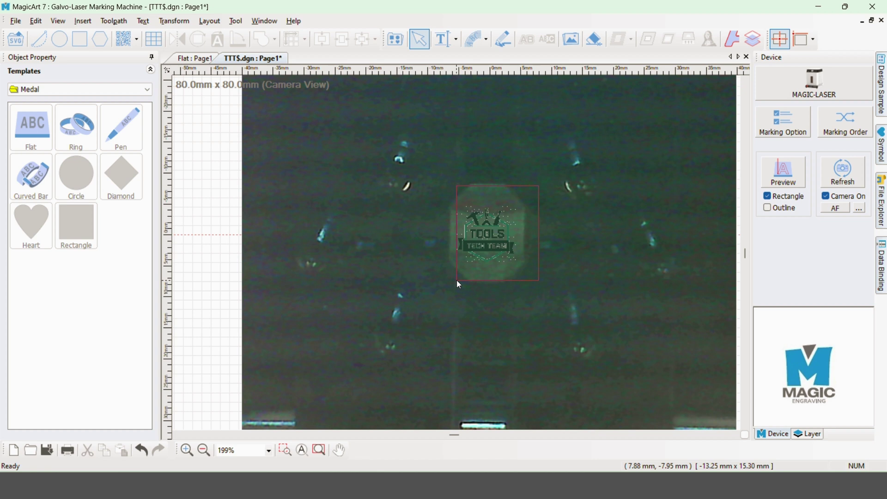
{"action": "key", "text": "ctrl+z"}
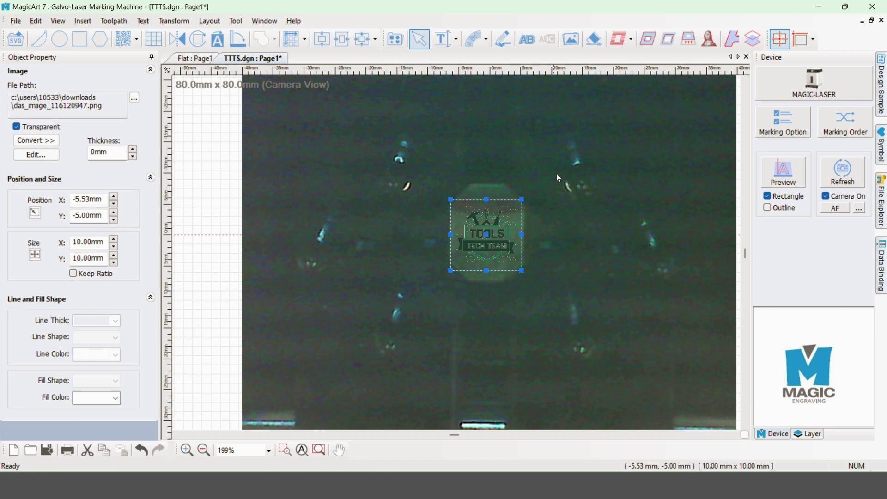
Create a scan-line hatch toolpath on the logo using the 0.04 mm laser.
{"action": "left_click", "coordinate": [618, 41]}
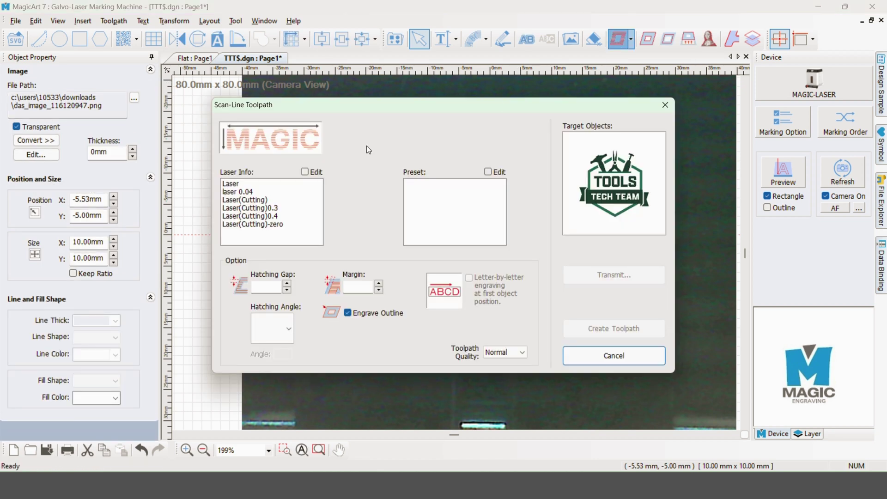
{"action": "left_click", "coordinate": [245, 193]}
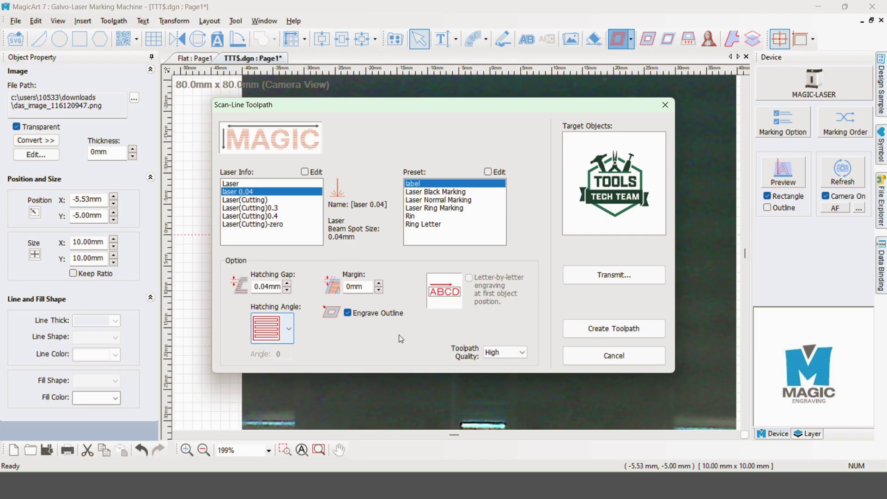
{"action": "left_click", "coordinate": [615, 328]}
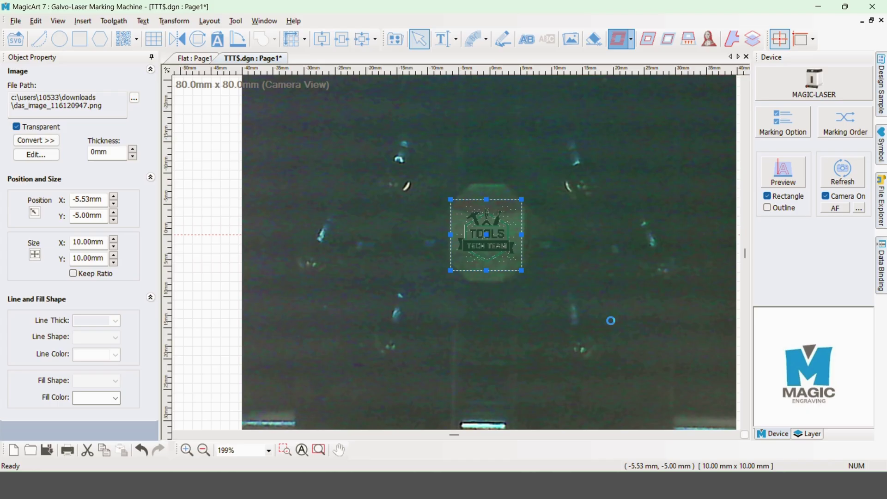
Zoom in to inspect the orange hatching, then update the preview.
{"action": "scroll", "coordinate": [517, 252], "scroll_direction": "up", "scroll_amount": 3}
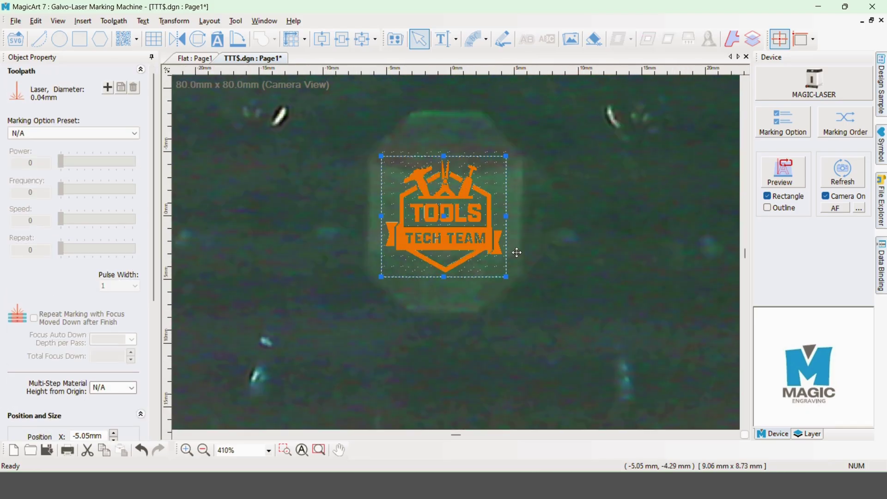
{"action": "scroll", "coordinate": [403, 248], "scroll_direction": "up", "scroll_amount": 4}
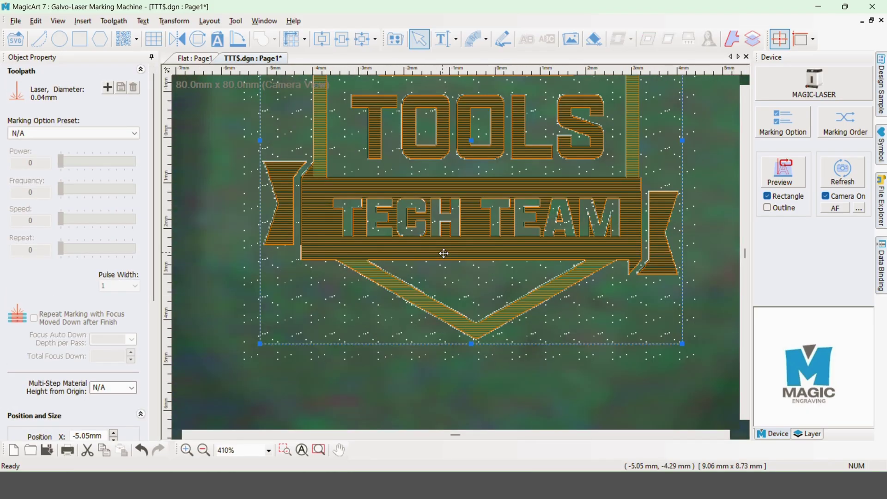
{"action": "scroll", "coordinate": [444, 254], "scroll_direction": "up", "scroll_amount": 6}
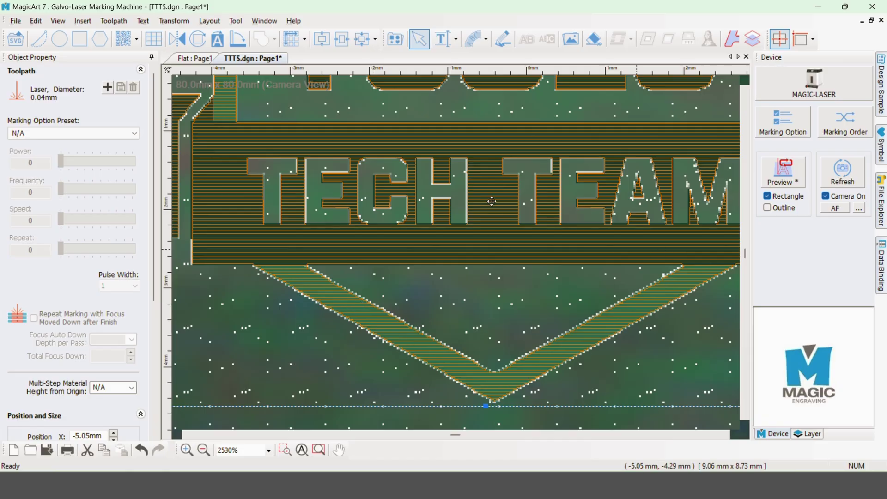
{"action": "scroll", "coordinate": [492, 201], "scroll_direction": "down", "scroll_amount": 7}
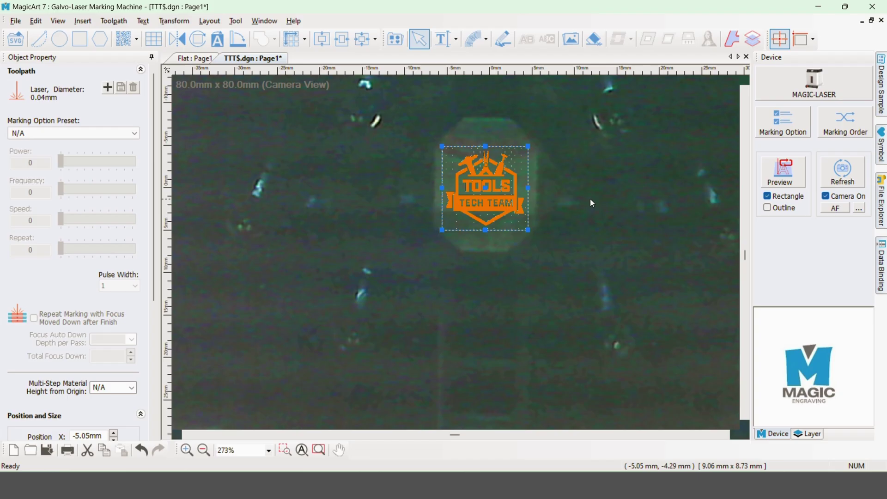
{"action": "left_click", "coordinate": [786, 179]}
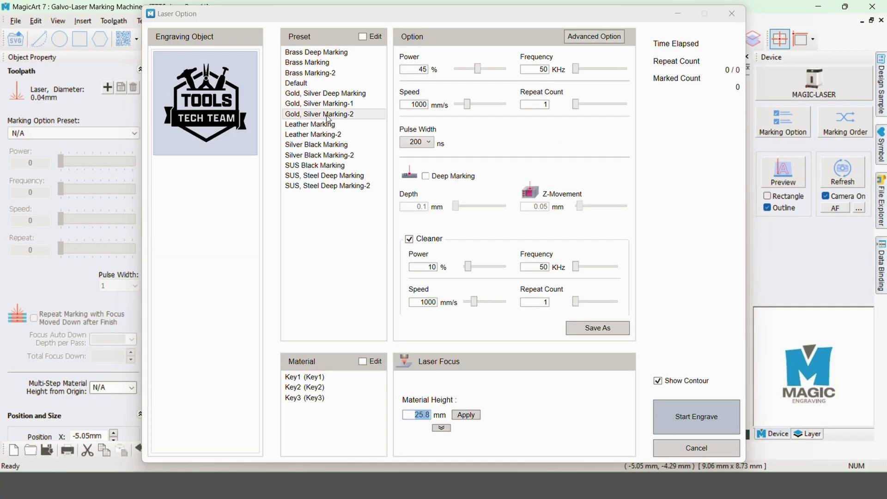
Engrave the logo with the Gold, Silver Marking-2 preset, accepting the DANGER warning.
{"action": "left_click", "coordinate": [327, 115]}
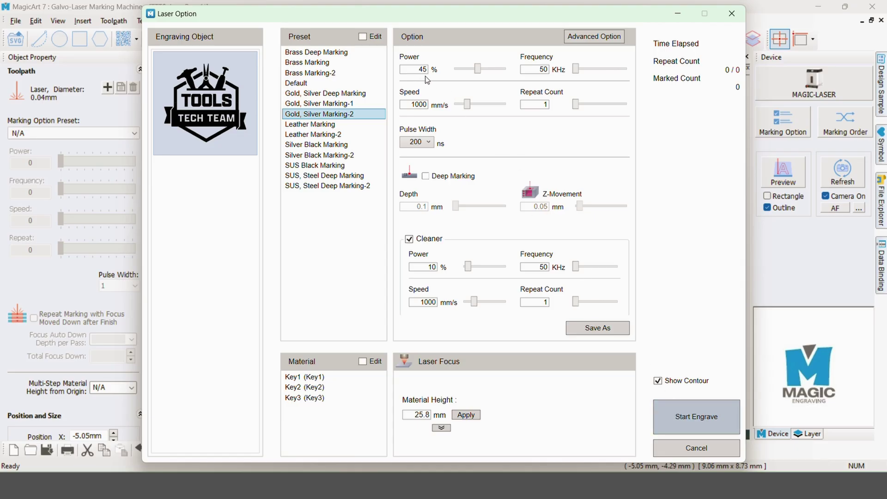
{"action": "left_click", "coordinate": [696, 416]}
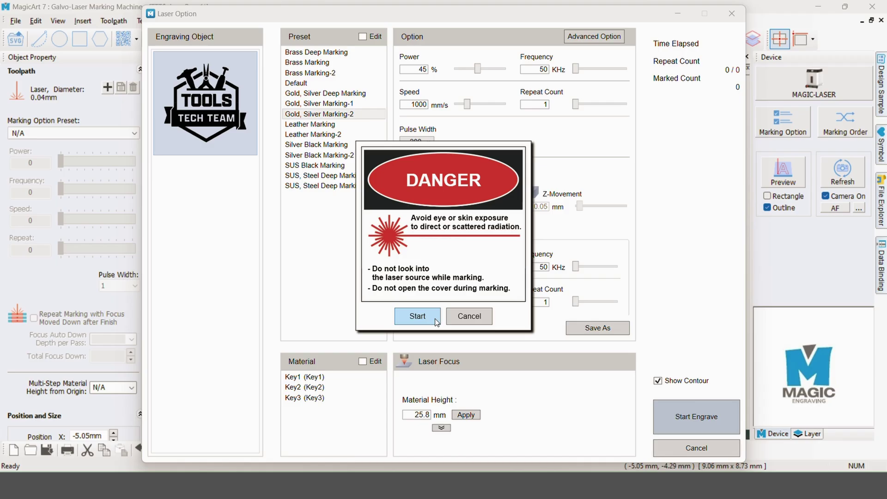
{"action": "left_click", "coordinate": [408, 318]}
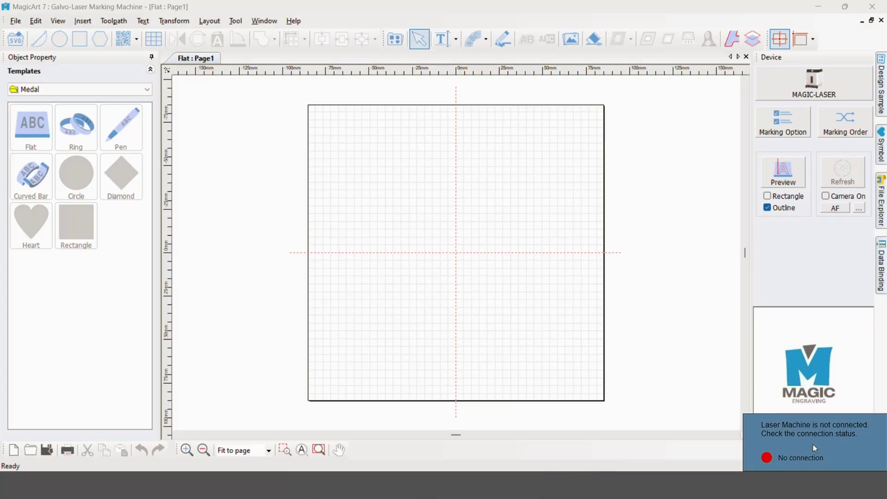
Dismiss the not-connected notice and create an inside ring page, 17.3 mm diameter, 7 mm wide.
{"action": "left_click", "coordinate": [814, 446]}
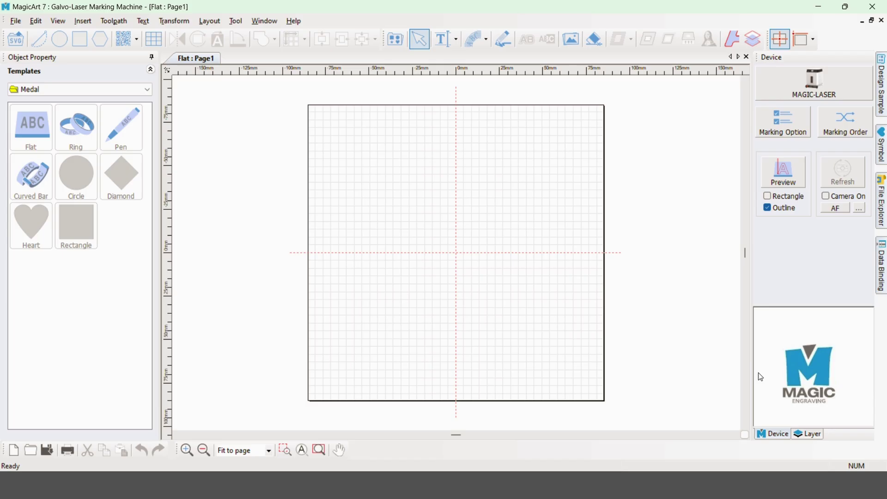
{"action": "double_click", "coordinate": [80, 130]}
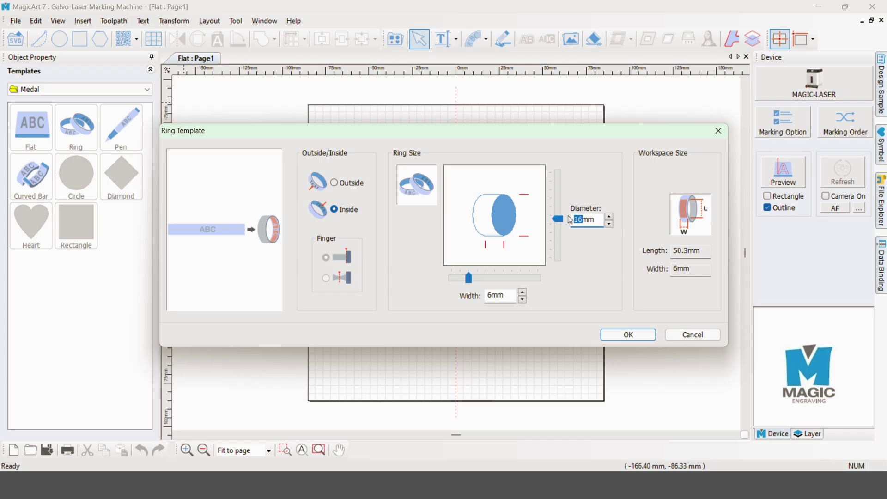
{"action": "type", "text": "17.3"}
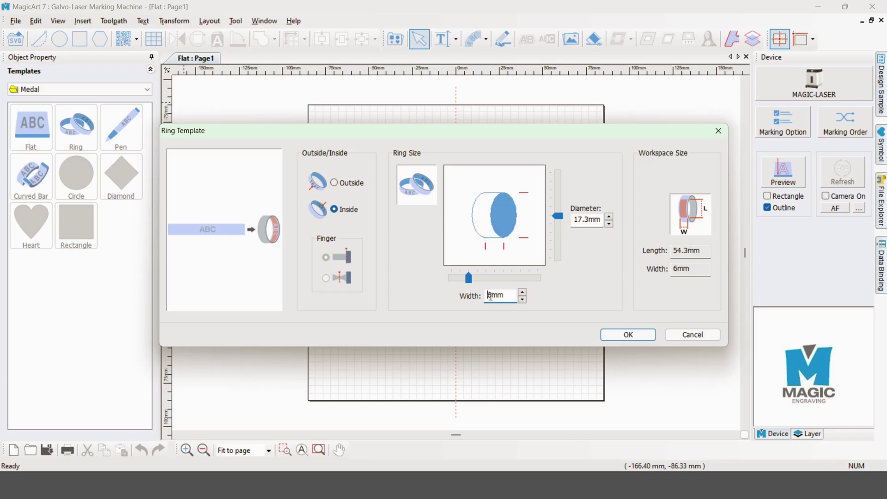
{"action": "type", "text": "7"}
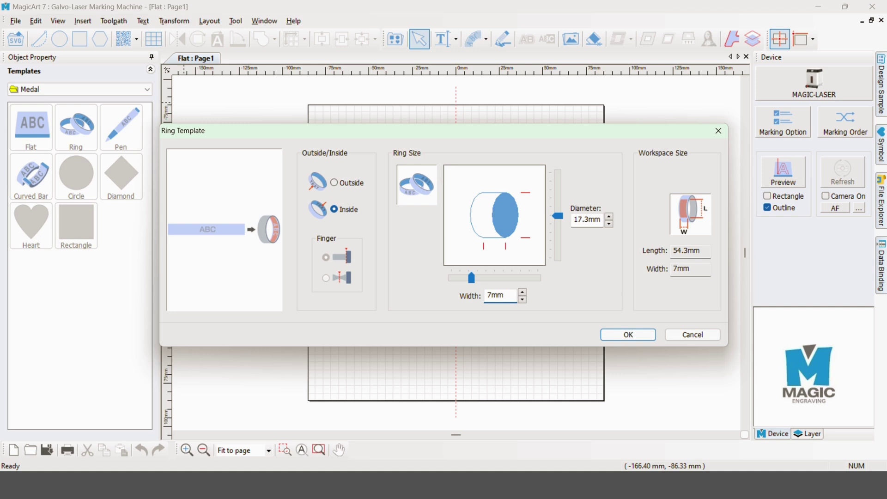
{"action": "key", "text": "Return"}
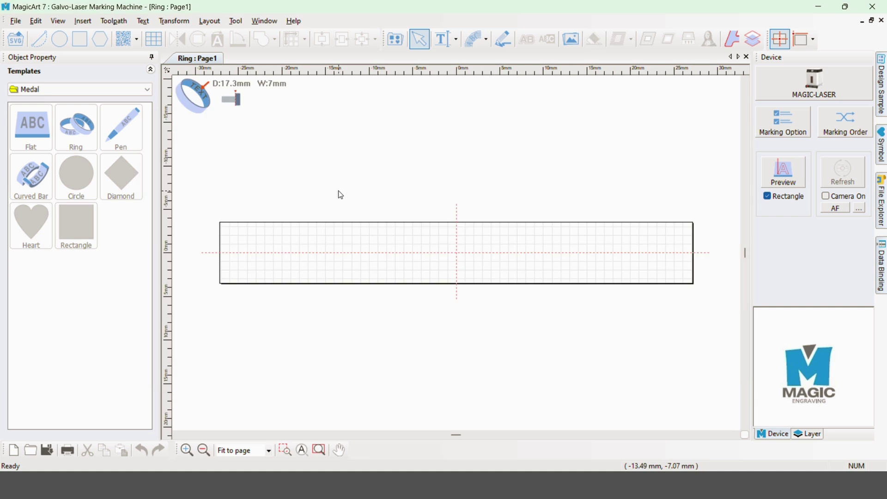
Add the text 'Stuller' on the ring band.
{"action": "left_click", "coordinate": [444, 41]}
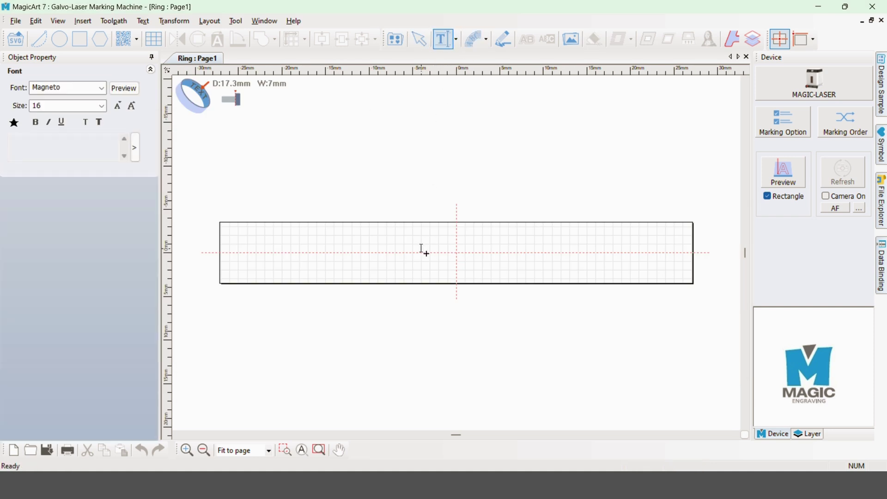
{"action": "left_click", "coordinate": [425, 252]}
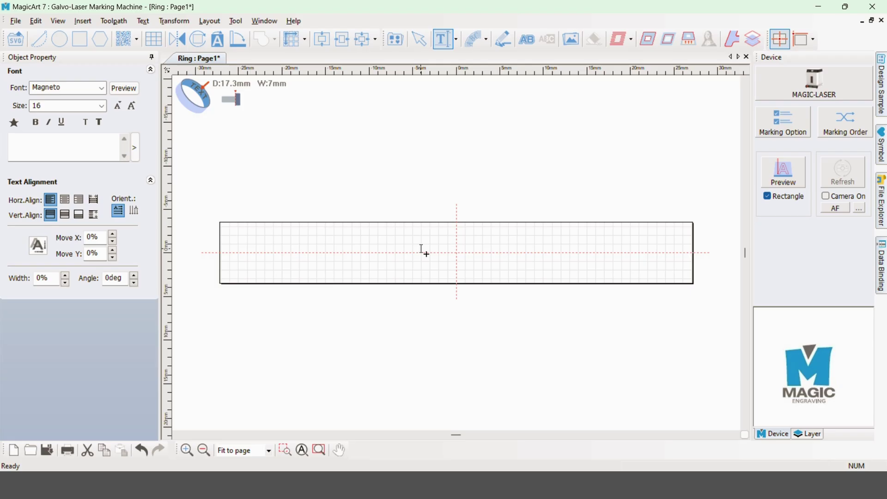
{"action": "type", "text": "Stuller"}
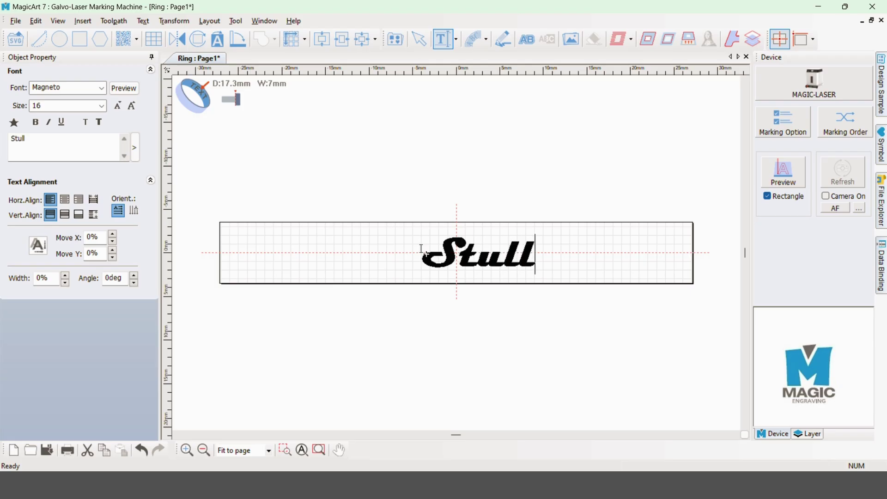
Resize Stuller to 16.56 × 3.00 mm and centre it on the page.
{"action": "left_click", "coordinate": [419, 39]}
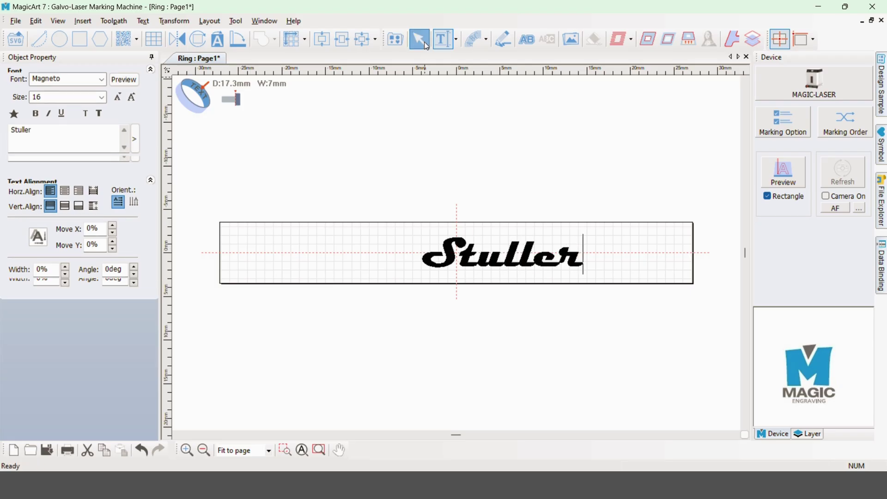
{"action": "left_click", "coordinate": [468, 259]}
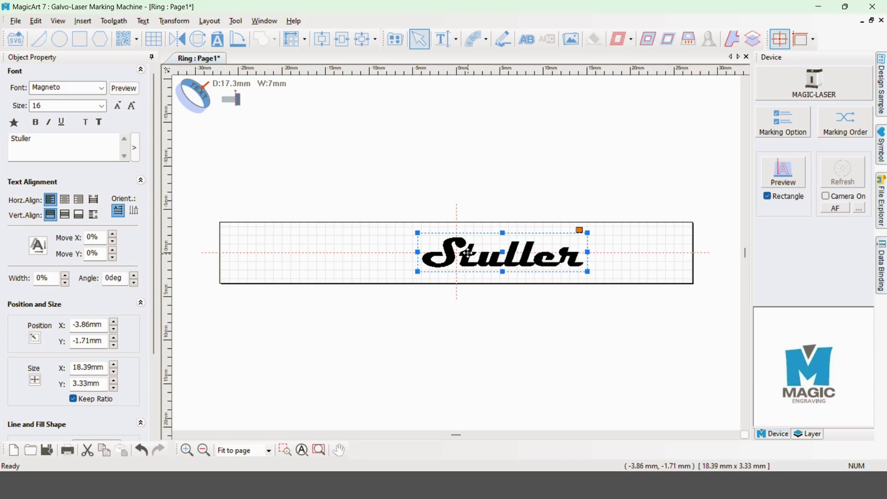
{"action": "left_click", "coordinate": [365, 39]}
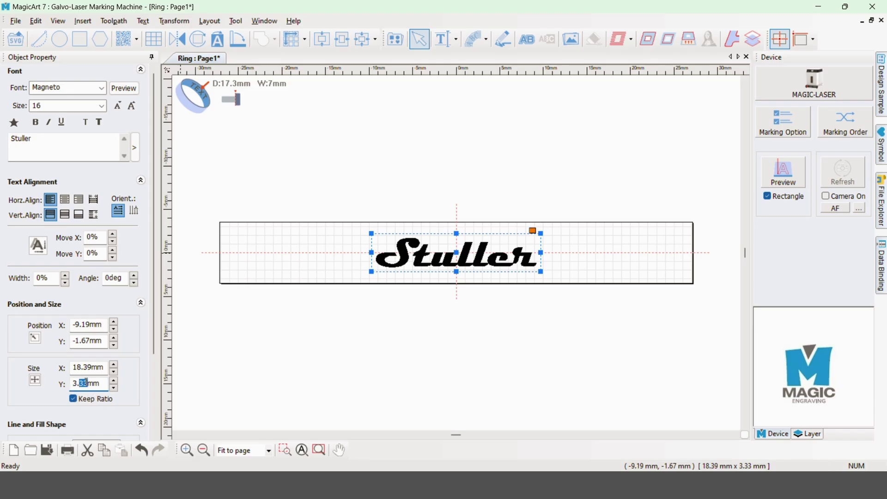
{"action": "key", "text": "Return"}
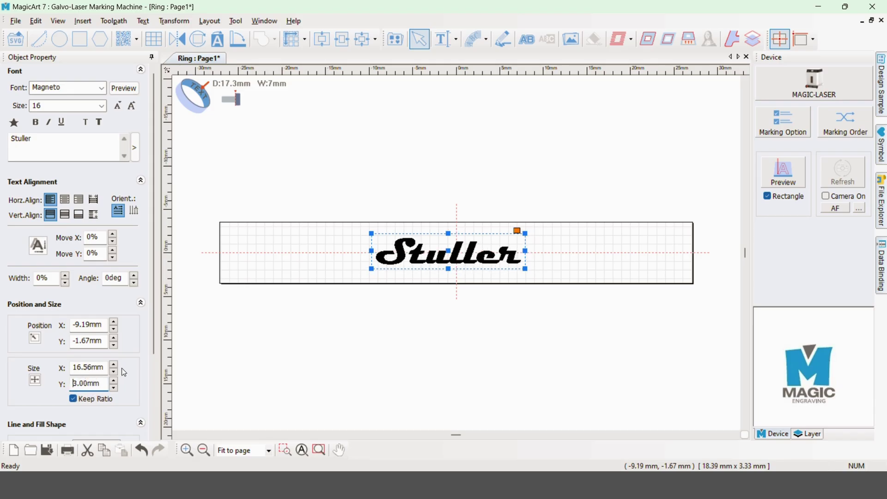
{"action": "left_click", "coordinate": [364, 44]}
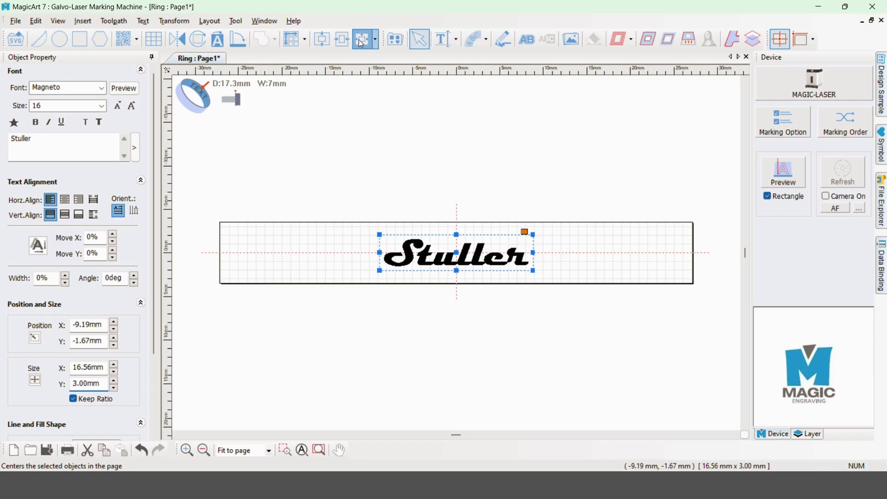
Fill Stuller with a 0.04 mm scan-line hatch toolpath and zoom to check it.
{"action": "left_click", "coordinate": [620, 39]}
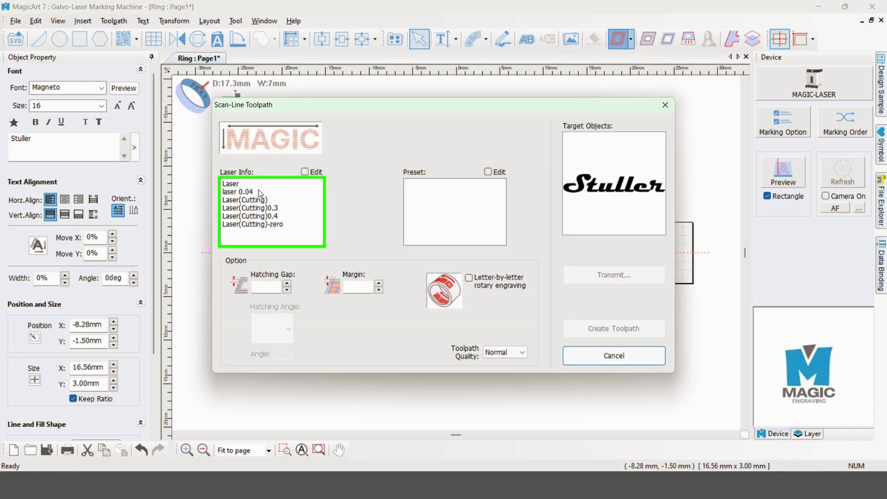
{"action": "left_click", "coordinate": [258, 190]}
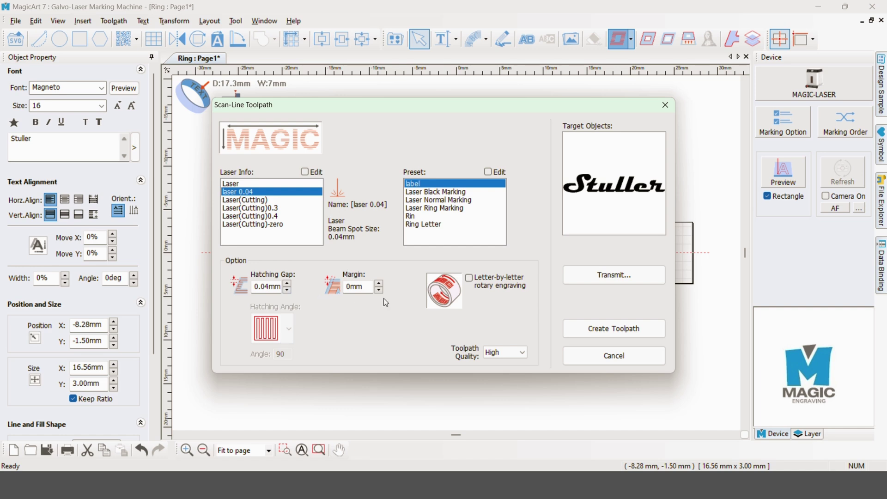
{"action": "left_click", "coordinate": [601, 328]}
{"action": "scroll", "coordinate": [462, 263], "scroll_direction": "up", "scroll_amount": 3}
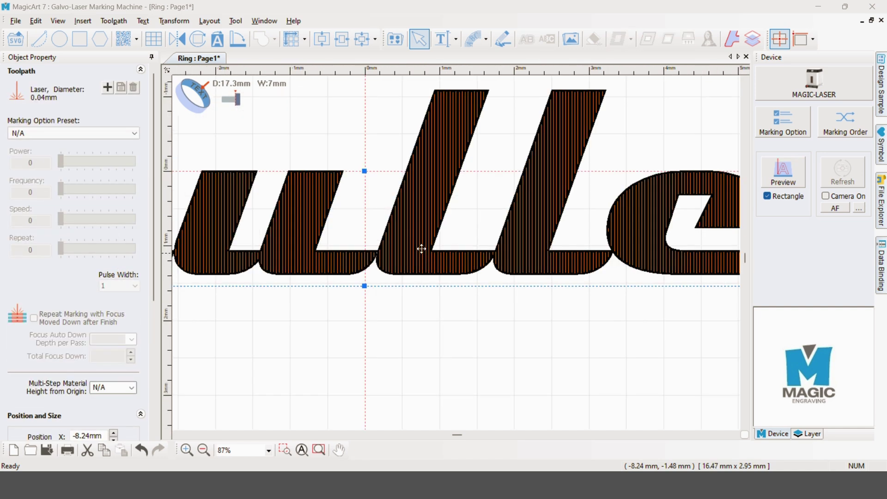
{"action": "scroll", "coordinate": [421, 249], "scroll_direction": "up", "scroll_amount": 4}
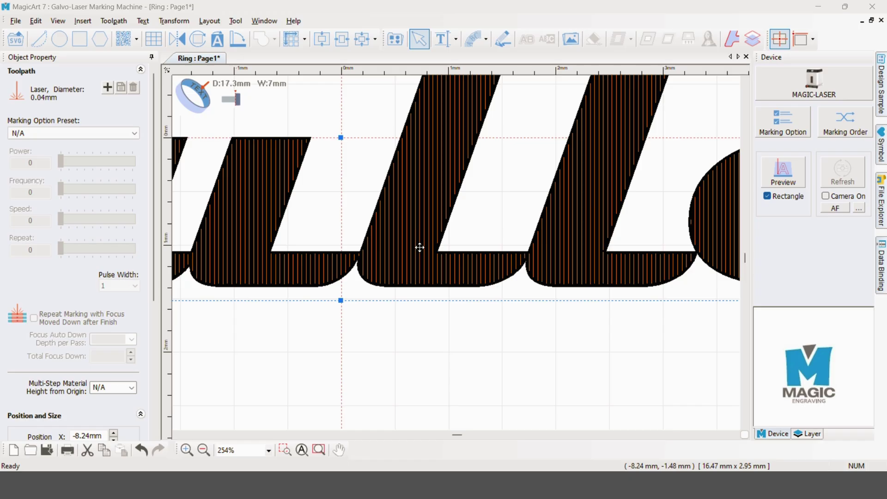
{"action": "scroll", "coordinate": [419, 247], "scroll_direction": "down", "scroll_amount": 5}
{"action": "scroll", "coordinate": [420, 247], "scroll_direction": "down", "scroll_amount": 1}
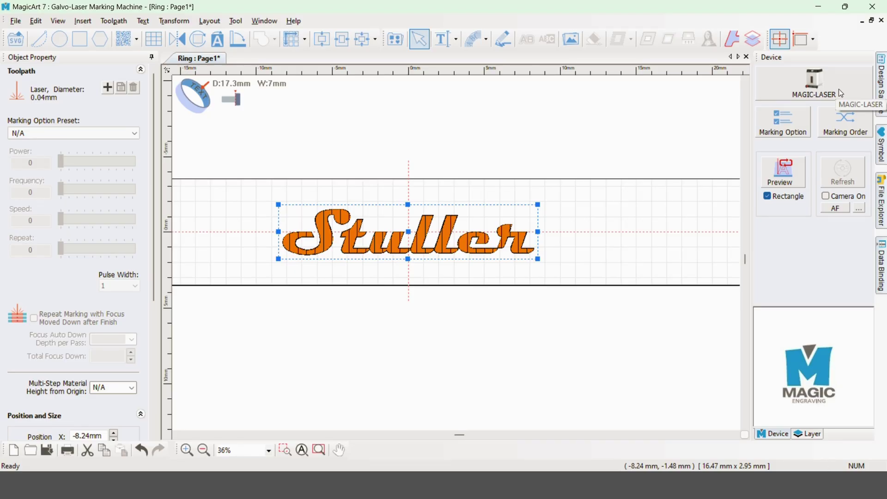
Engrave Stuller via MAGIC-LASER with the Gold, Silver Marking-2 preset, confirming the warning.
{"action": "left_click", "coordinate": [839, 89]}
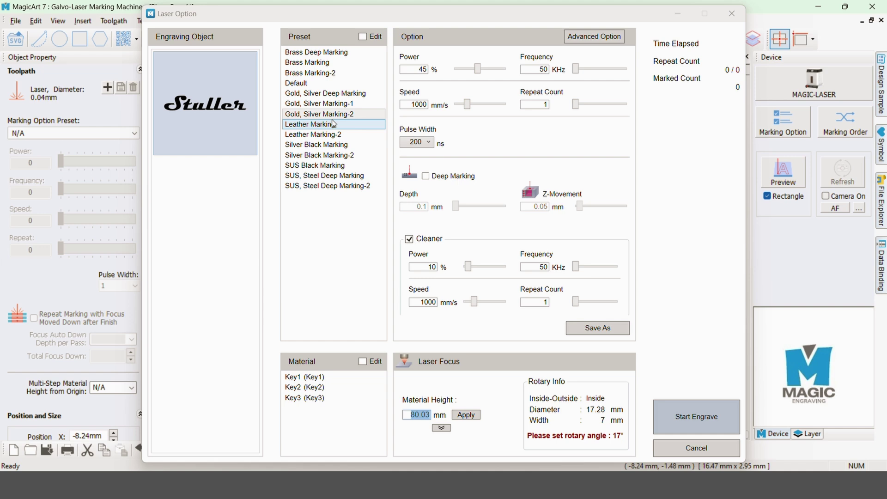
{"action": "left_click", "coordinate": [342, 115]}
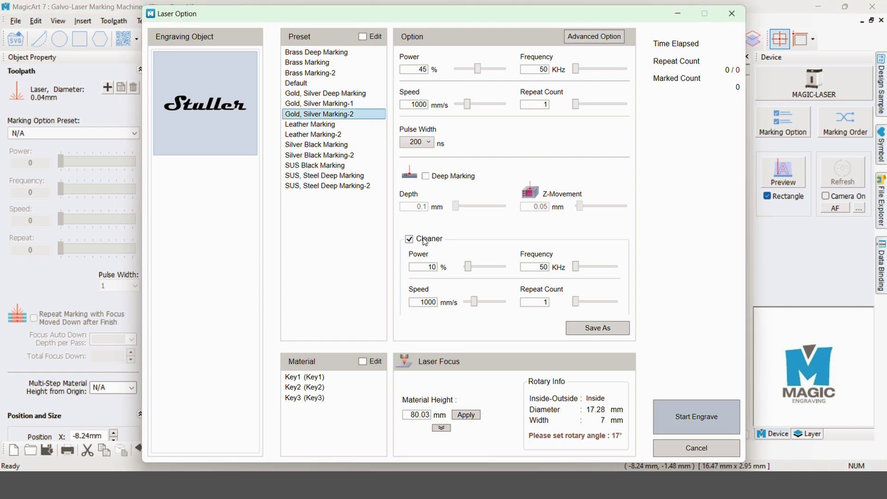
{"action": "left_click", "coordinate": [696, 431]}
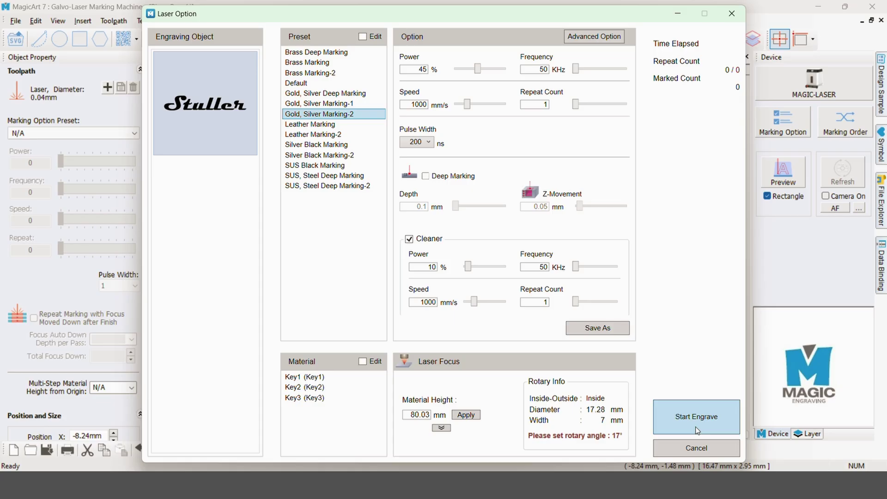
{"action": "left_click", "coordinate": [470, 314]}
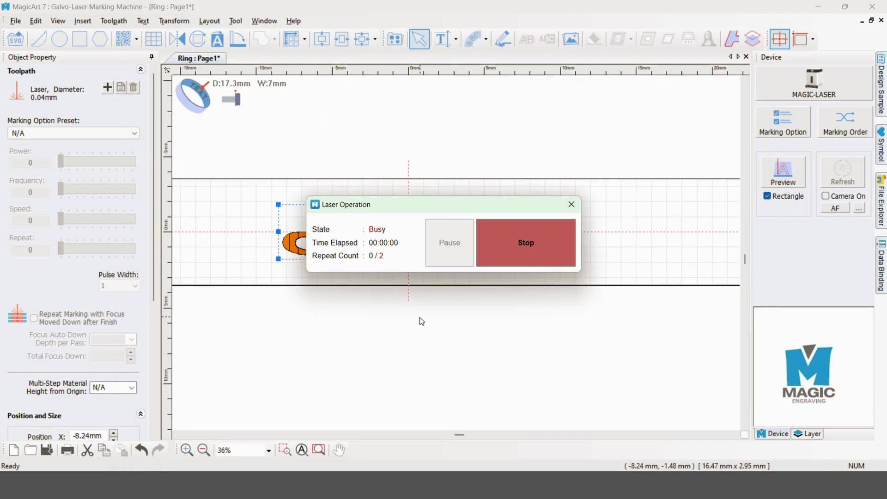